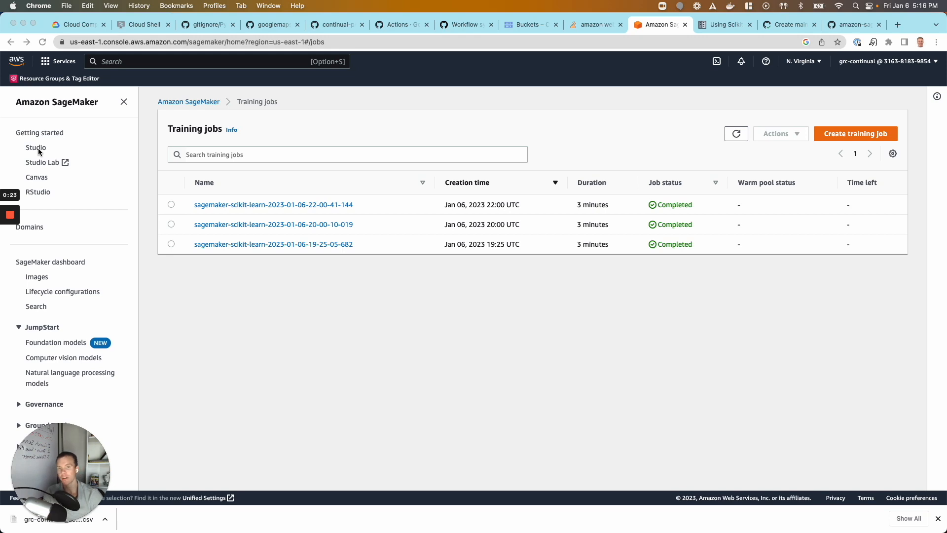
Review app.py and train.py, highlighting the SKLearn estimator setup in train_model.
key("super+Tab")
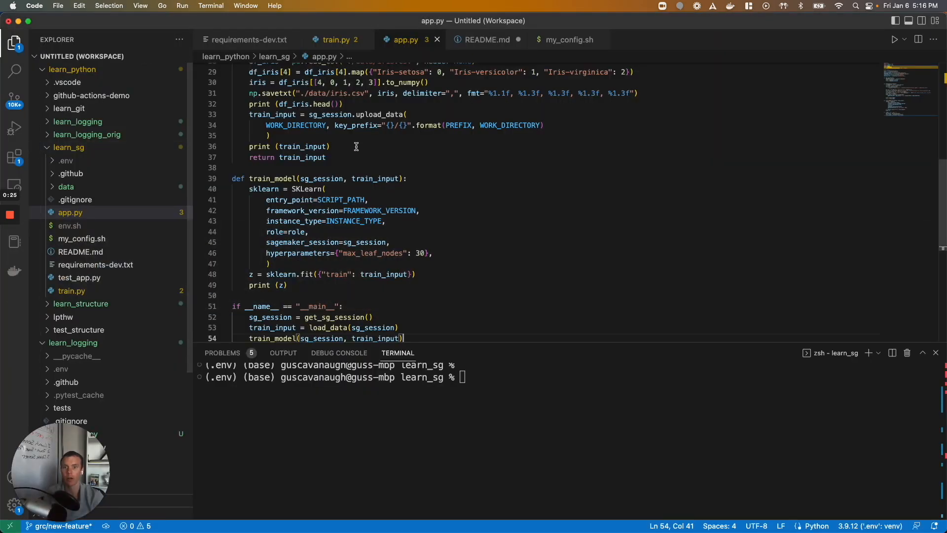
scroll(356, 147, "up", 5)
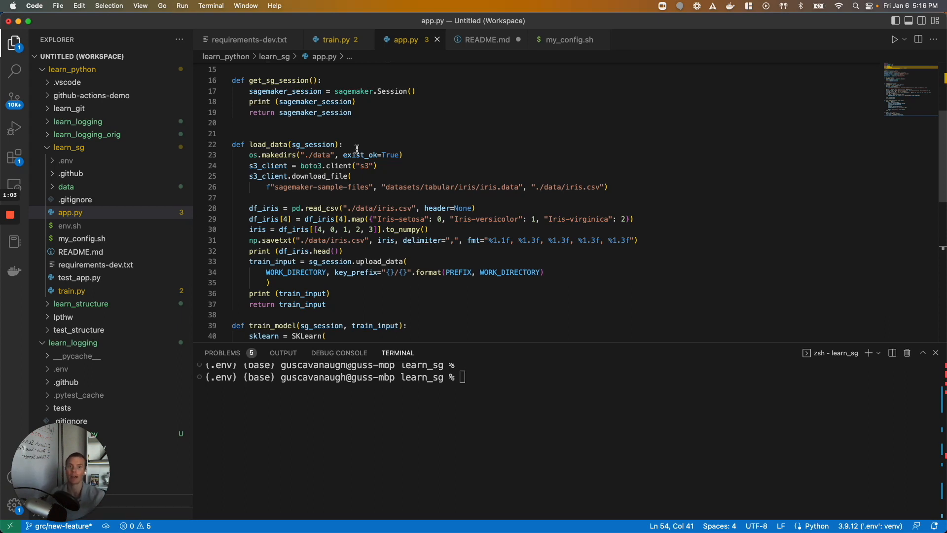
scroll(356, 148, "up", 4)
scroll(358, 166, "up", 4)
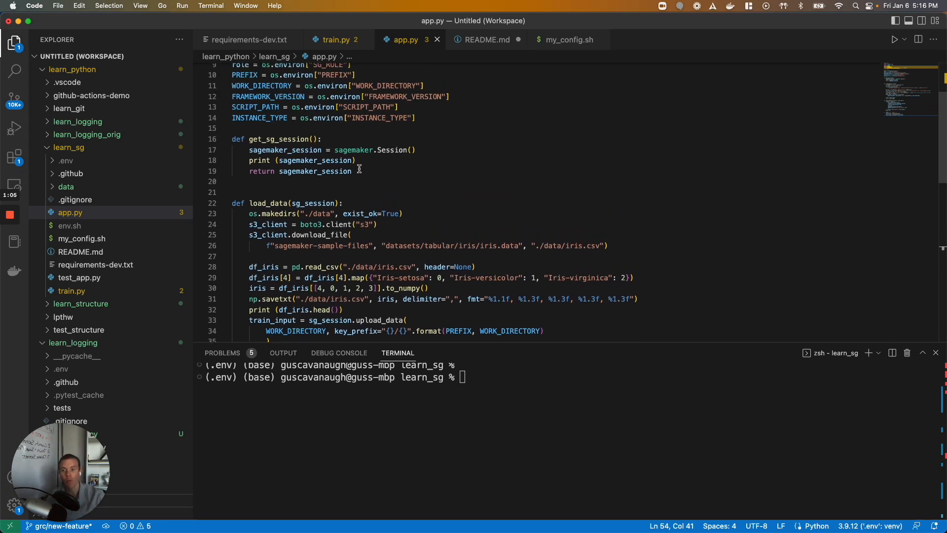
scroll(358, 169, "down", 3)
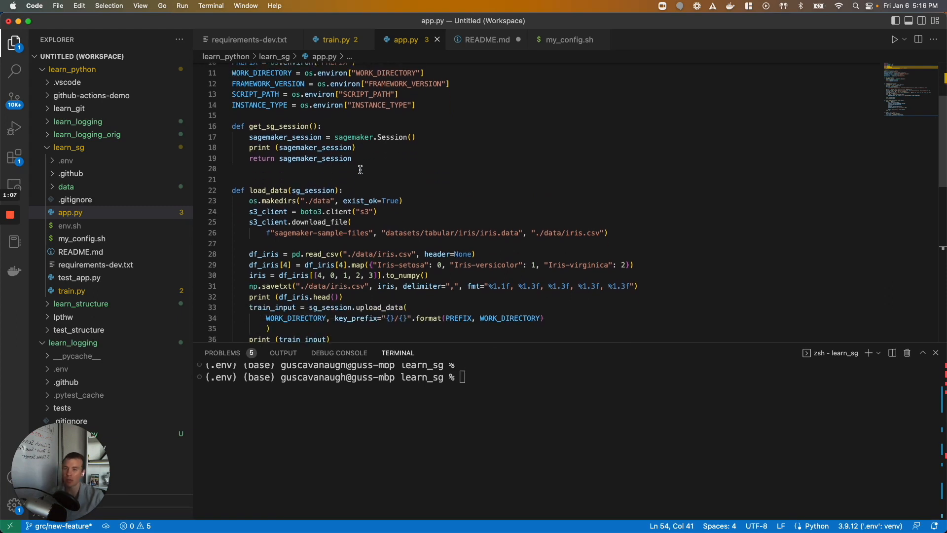
scroll(359, 168, "up", 3)
scroll(359, 168, "up", 3)
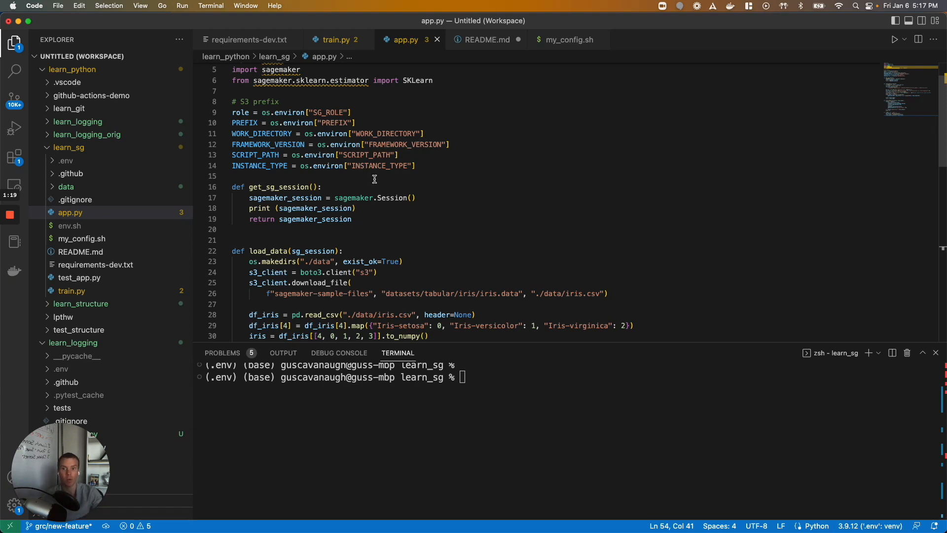
left_click(336, 39)
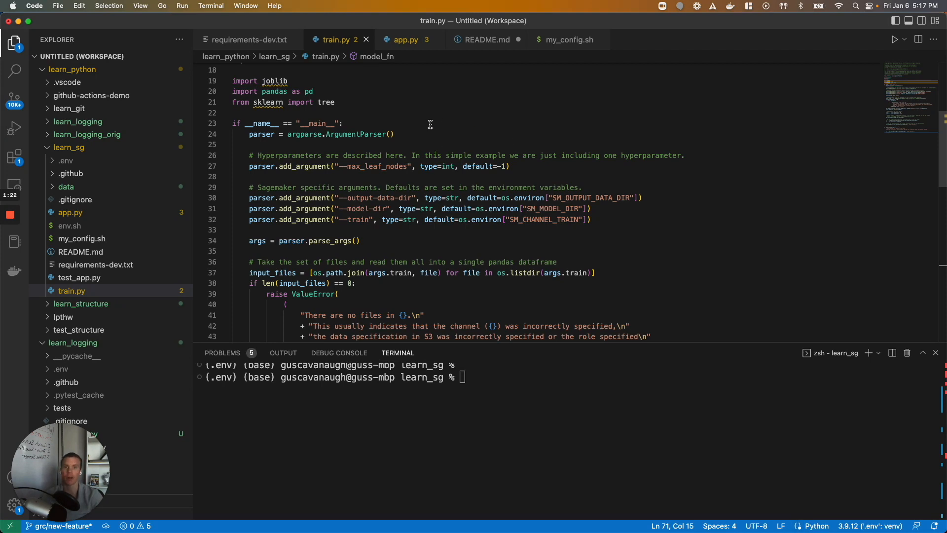
left_click(406, 39)
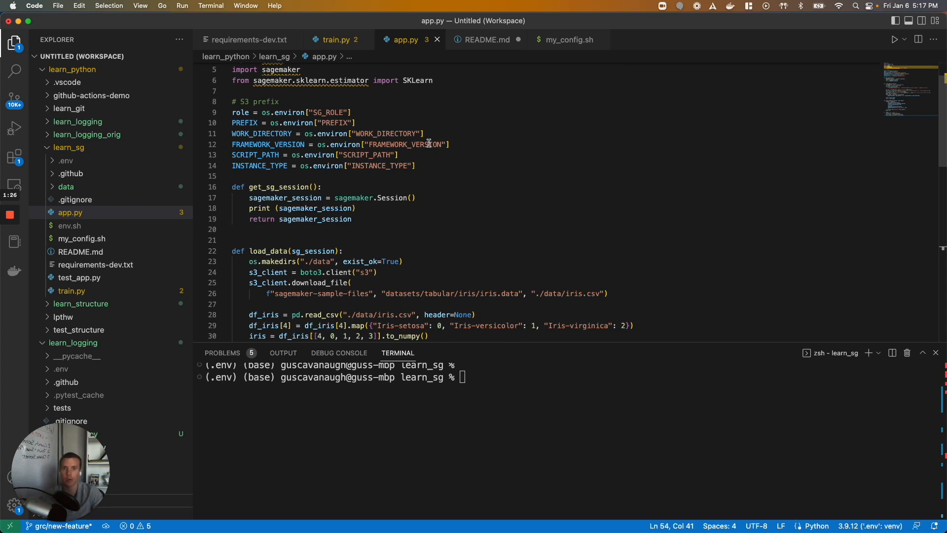
scroll(431, 141, "down", 3)
mouse_move(416, 135)
left_mouse_down()
mouse_move(238, 92)
mouse_move(232, 81)
left_mouse_up()
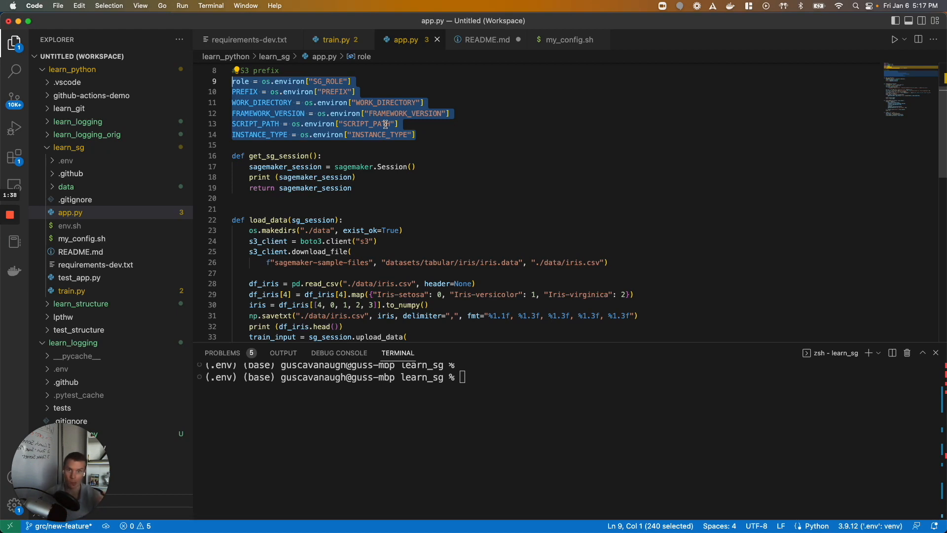
scroll(420, 180, "down", 3)
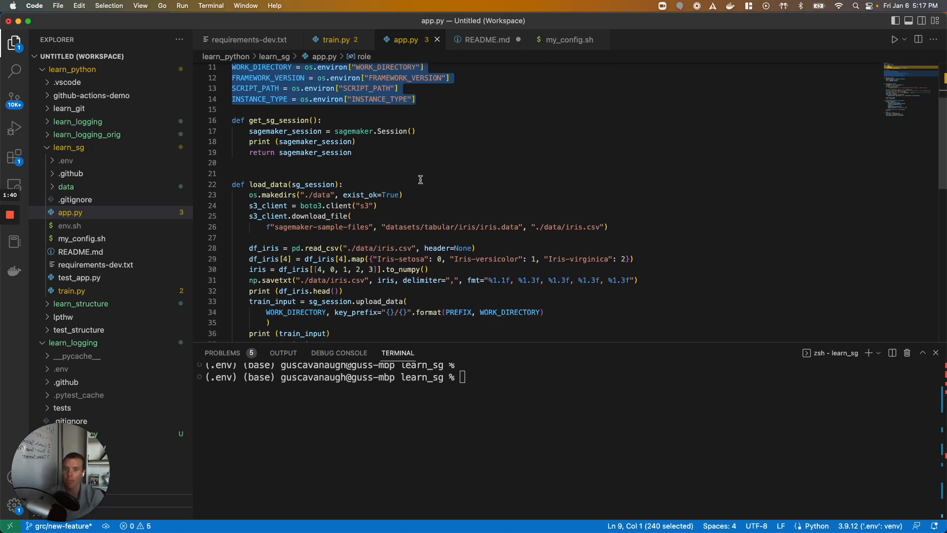
scroll(421, 179, "down", 3)
scroll(421, 180, "down", 3)
scroll(420, 180, "down", 3)
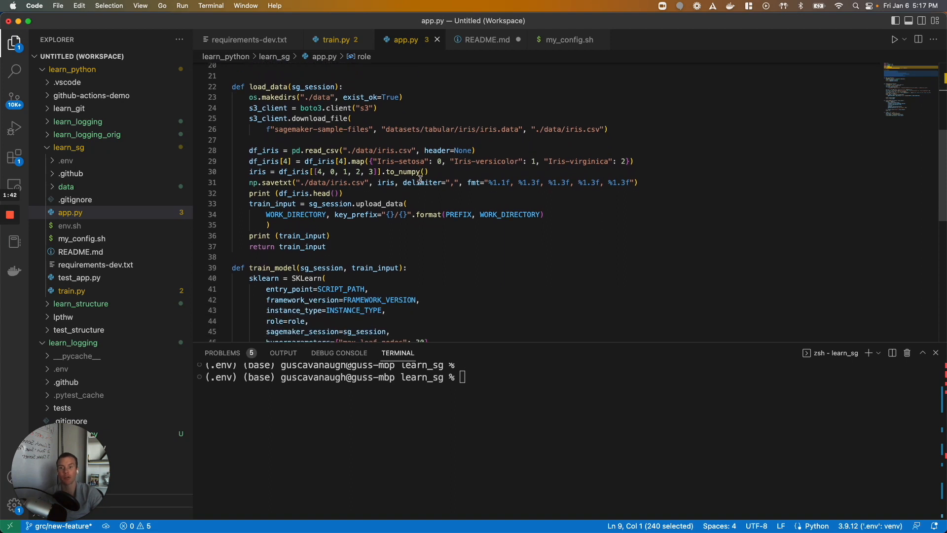
scroll(420, 180, "down", 2)
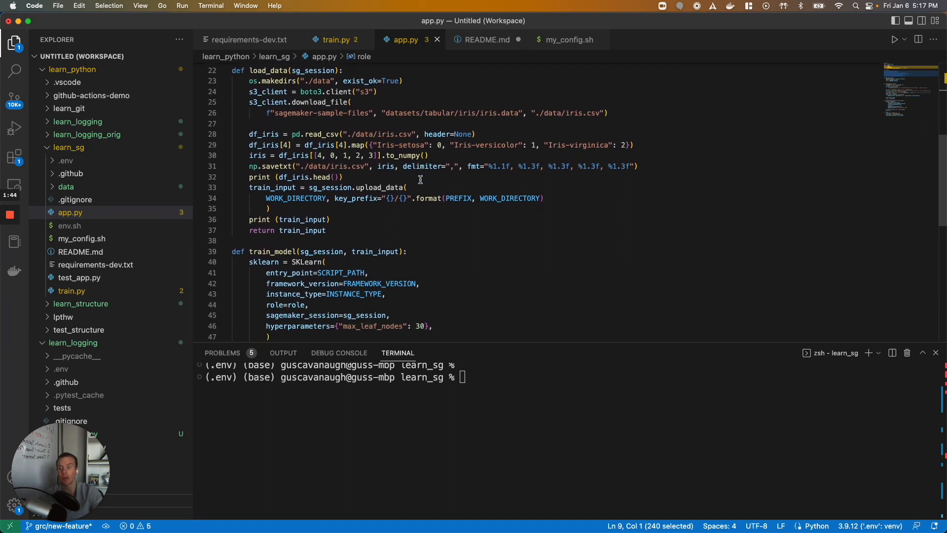
scroll(421, 180, "down", 3)
scroll(420, 180, "down", 2)
scroll(421, 180, "down", 2)
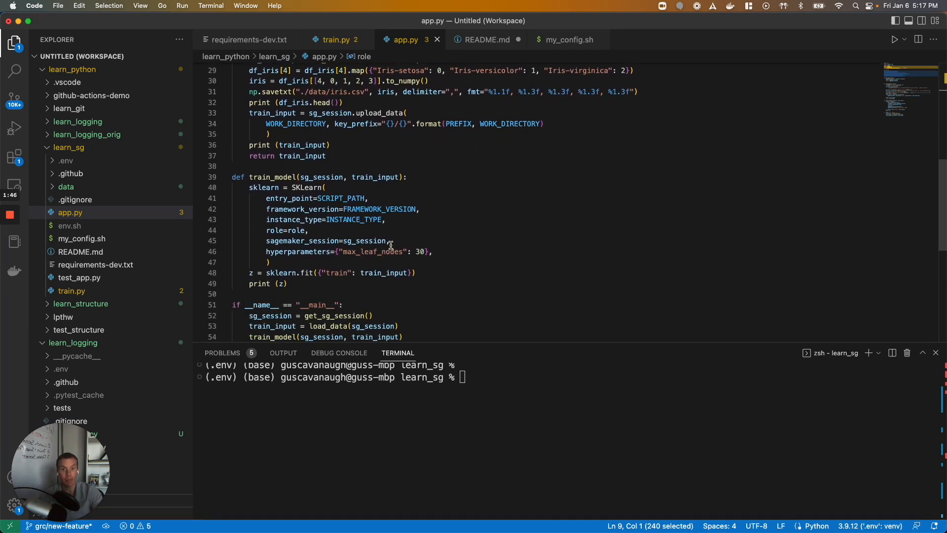
left_click_drag(298, 272, 231, 191)
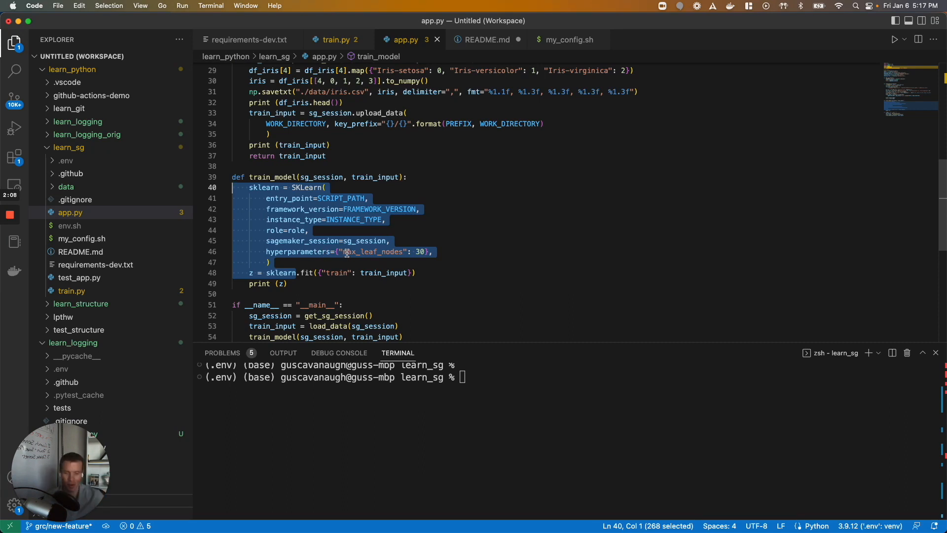
left_click(487, 378)
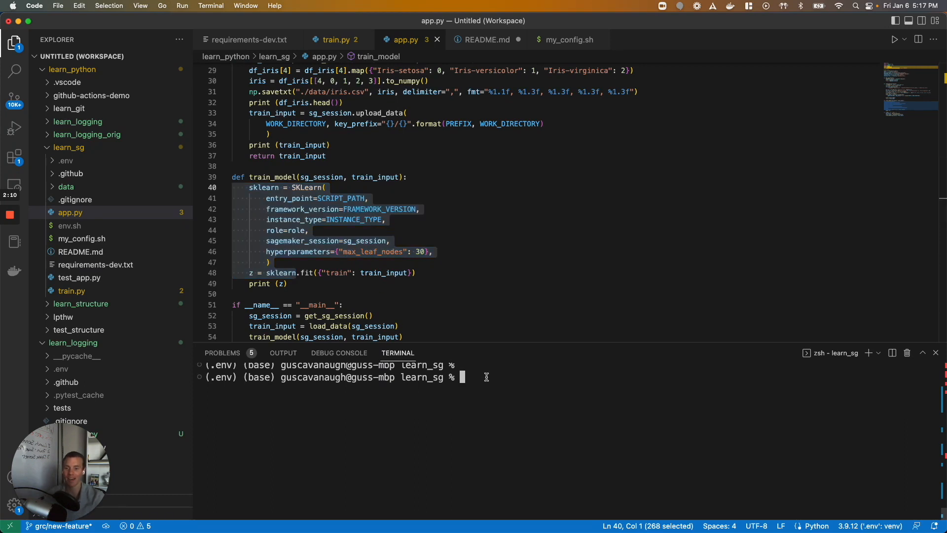
type("p")
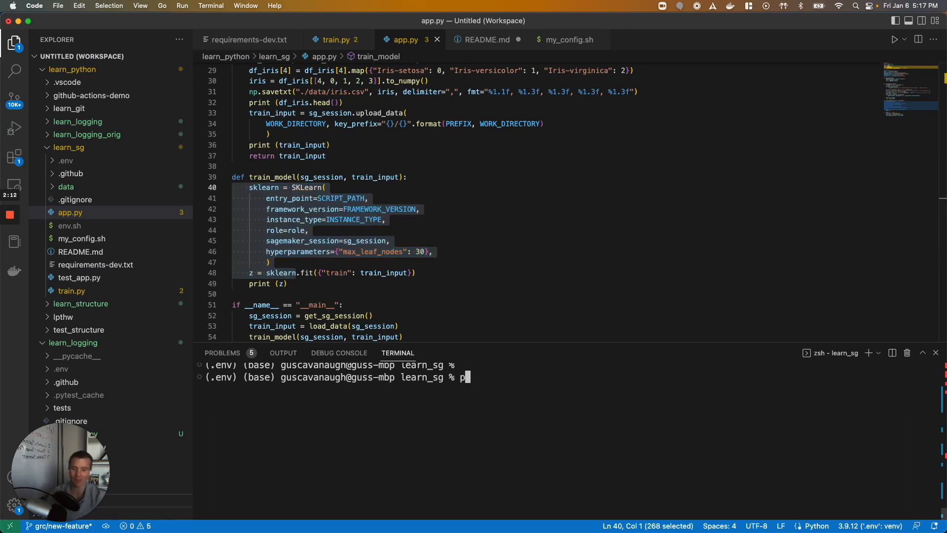
type("ython app.py")
Run python app.py to launch a SageMaker training job, then interrupt it with Ctrl+C.
key("Return")
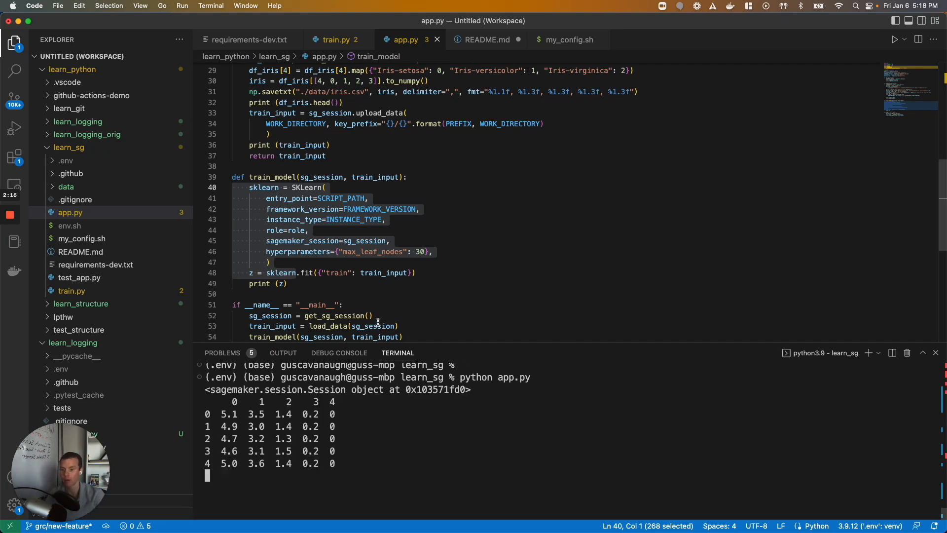
scroll(370, 320, "down", 2)
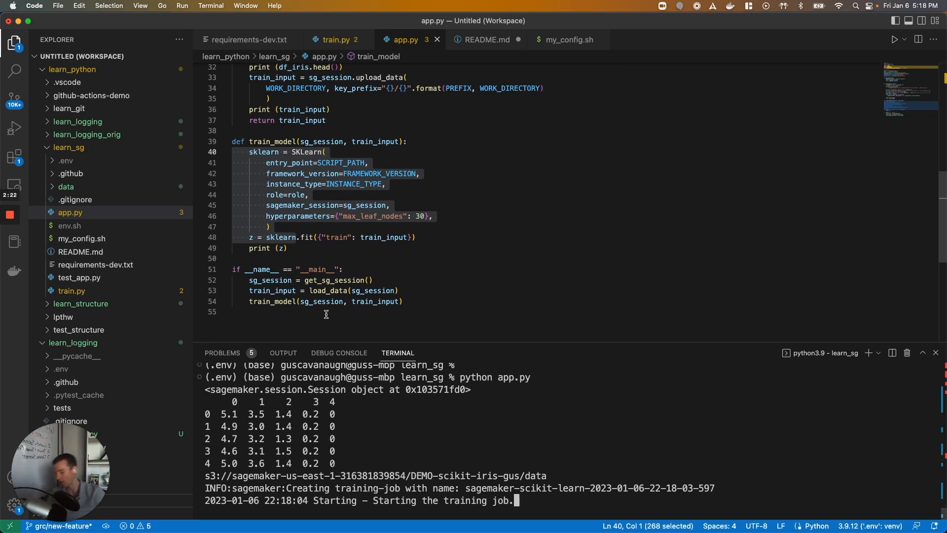
key("ctrl+c")
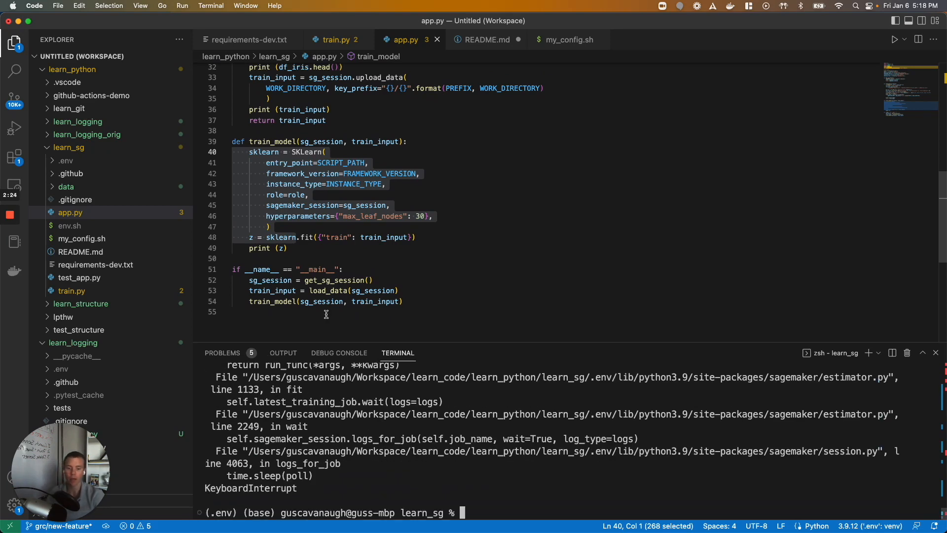
Remove the half-typed bullet on line 7 of README.md and save the file.
left_click(497, 40)
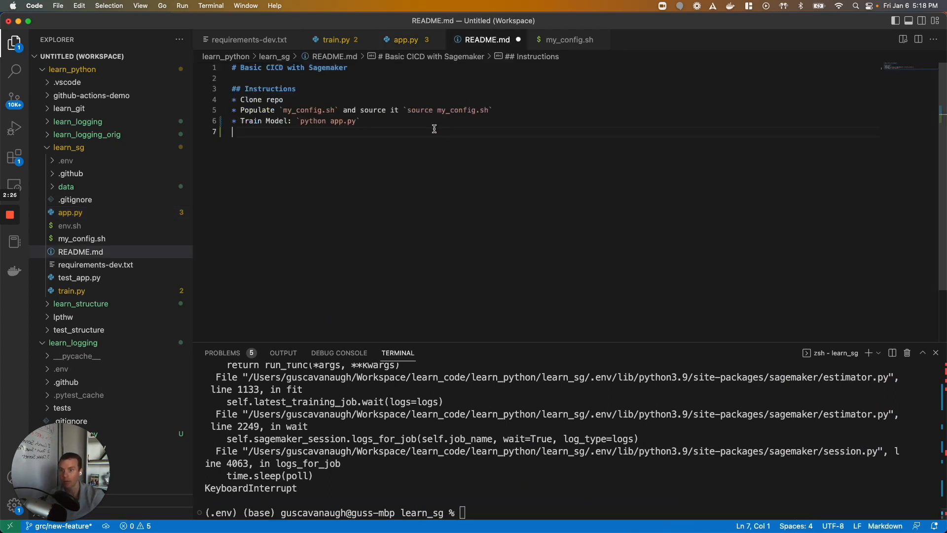
type("* Ad")
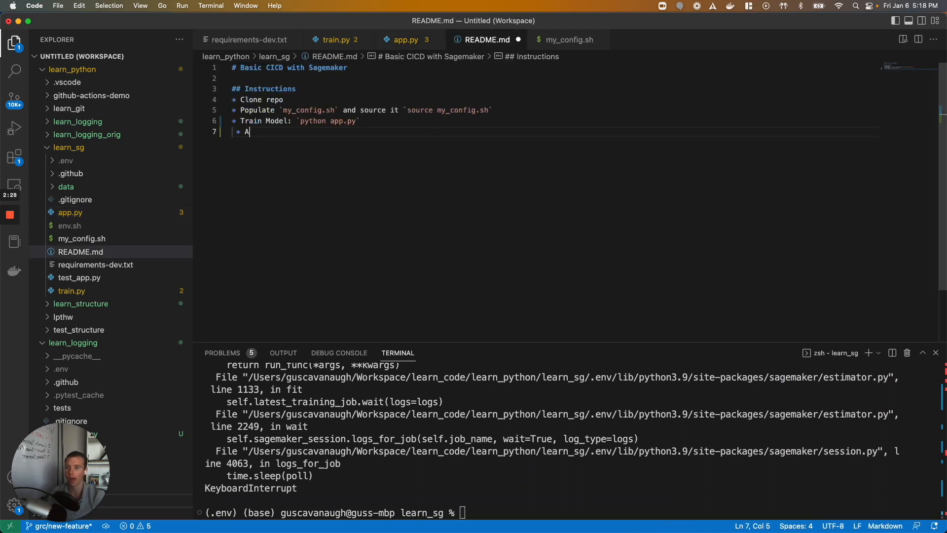
key("BackSpace")
key("BackSpace")
key("BackSpace")
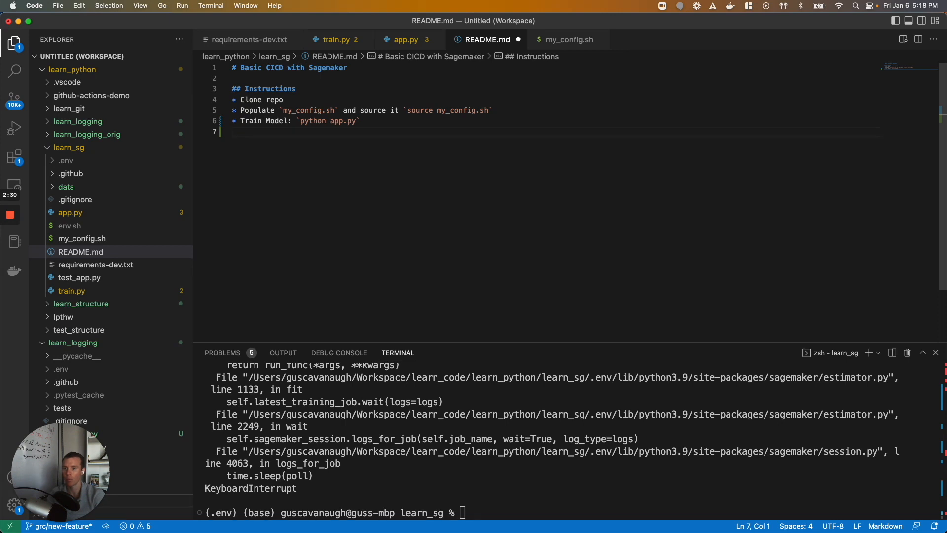
type("* Added ")
type("CI Job")
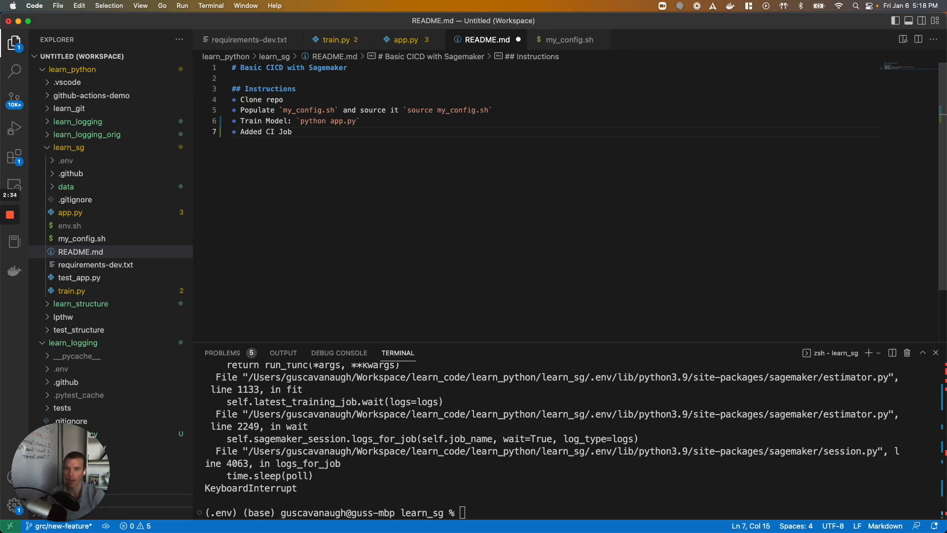
key("super+s")
Stage README.md, commit it as "test" and push grc/new-feature to origin.
left_click(478, 415)
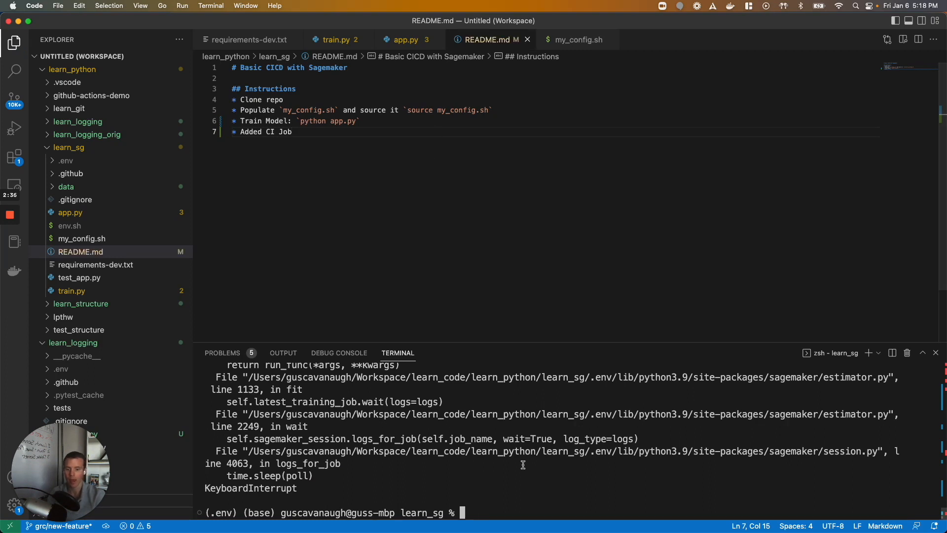
type("git add README.md")
key("Return")
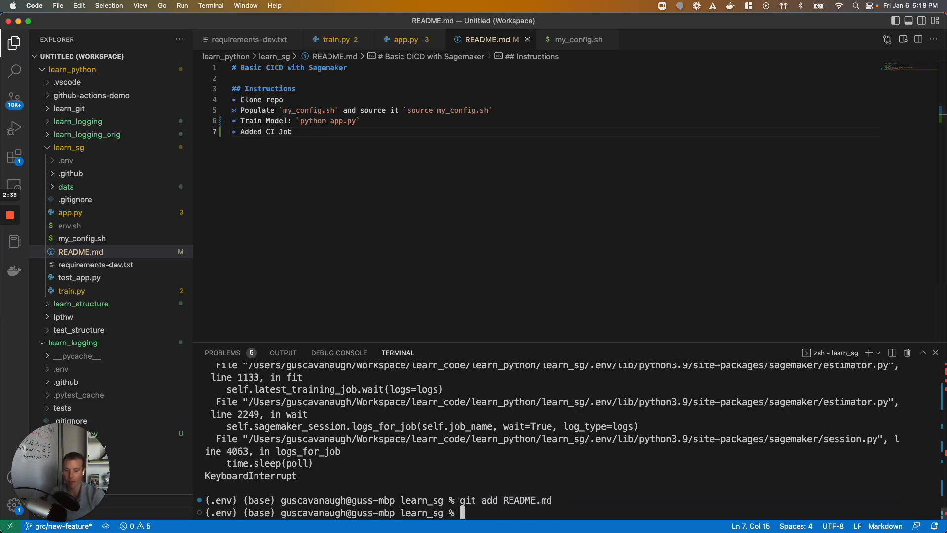
type("git commit -m")
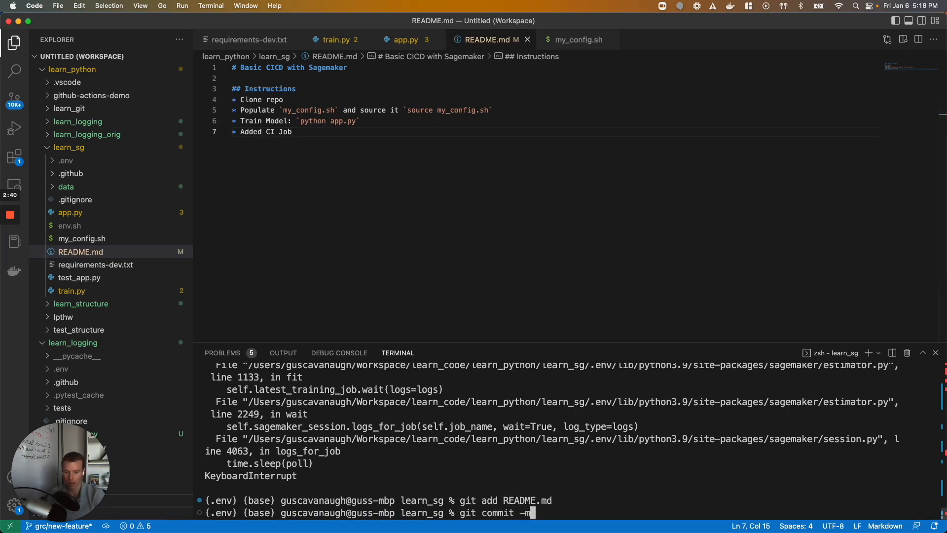
type(" \"test\"")
key("Return")
type("git ")
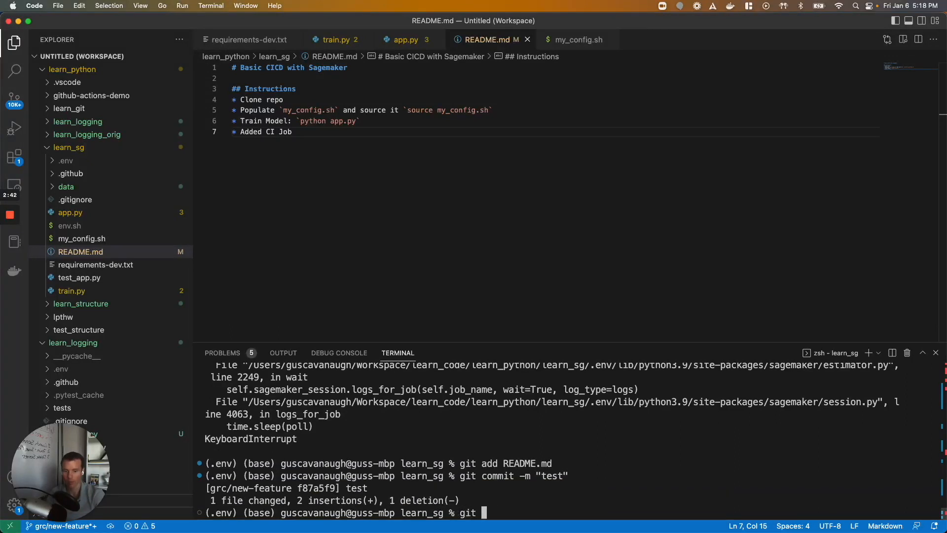
type("push -u or")
type("igin grc/ne")
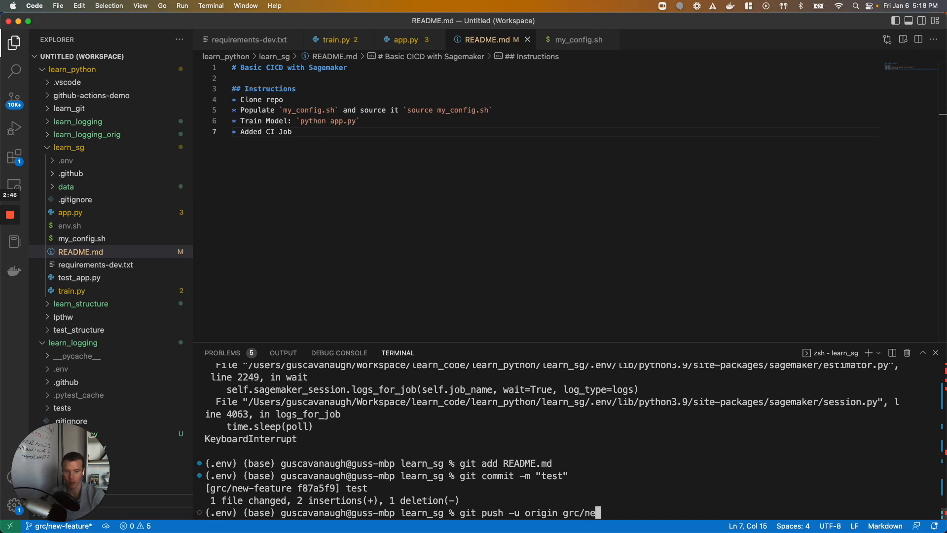
type("w-feature")
key("Return")
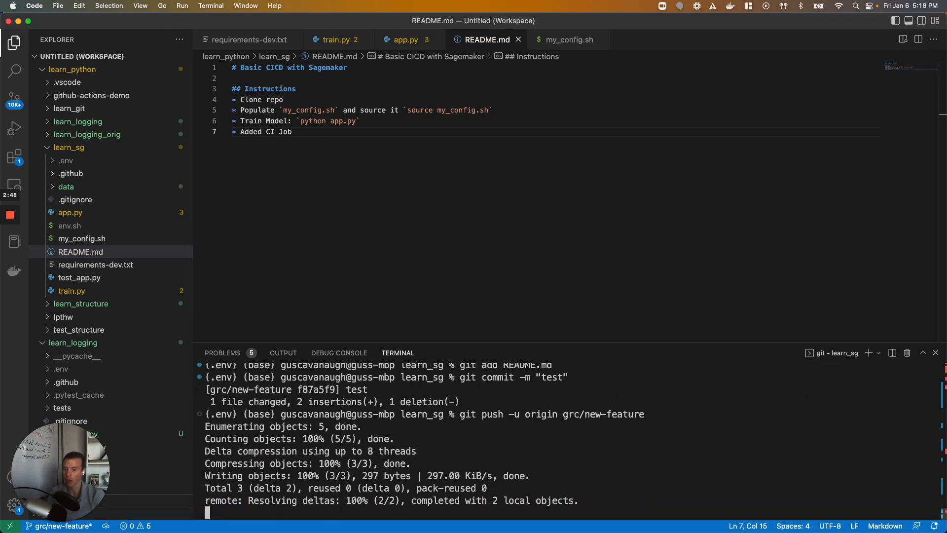
key("super+Tab")
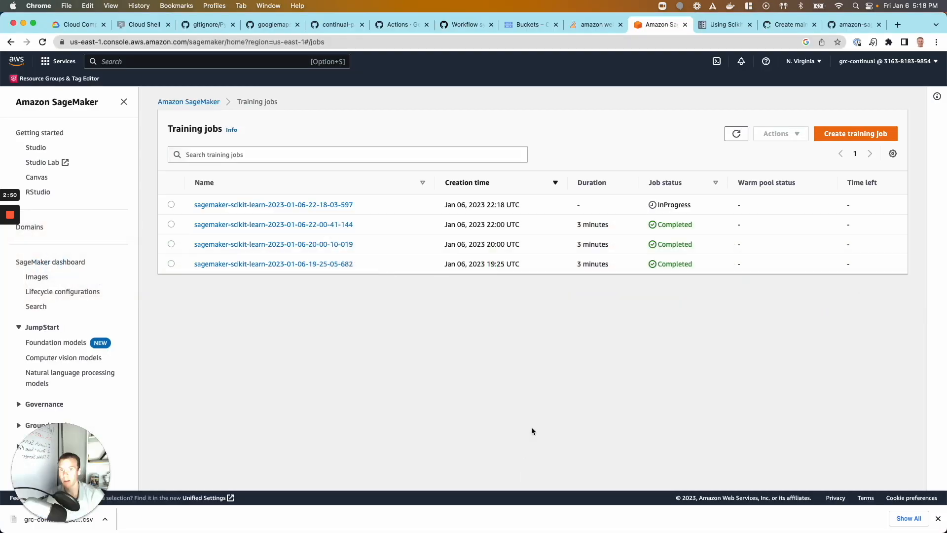
From the learn_sg repository home, create a pull request titled "test" for the new branch.
left_click(788, 24)
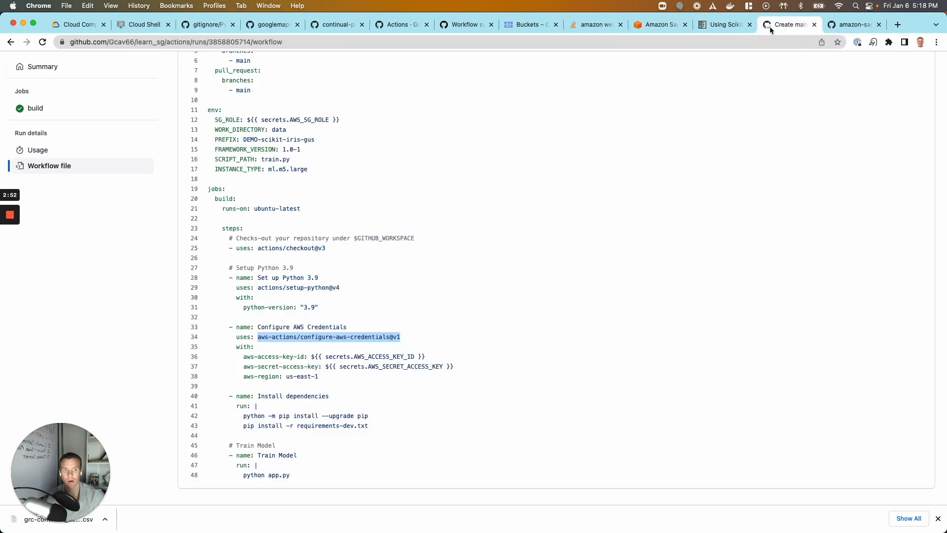
scroll(473, 296, "up", 8)
left_click(88, 99)
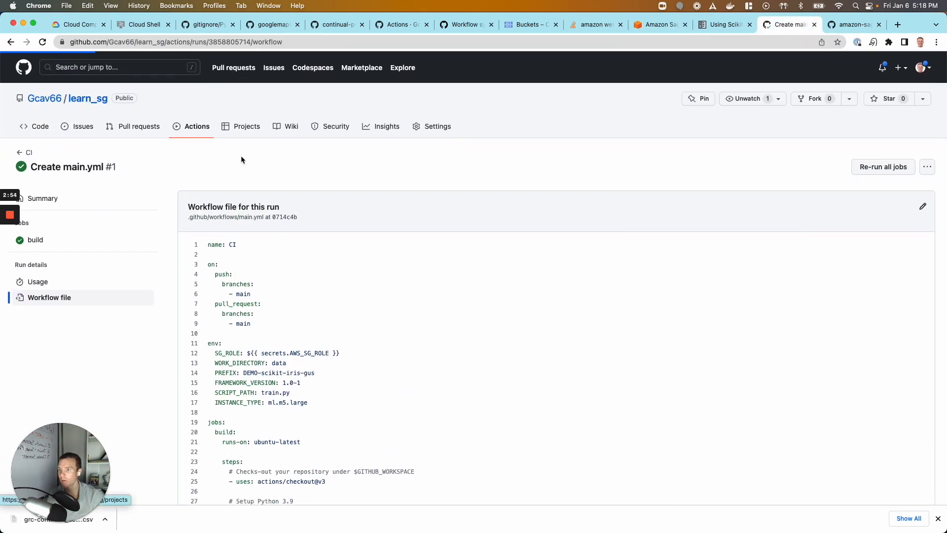
left_click(570, 166)
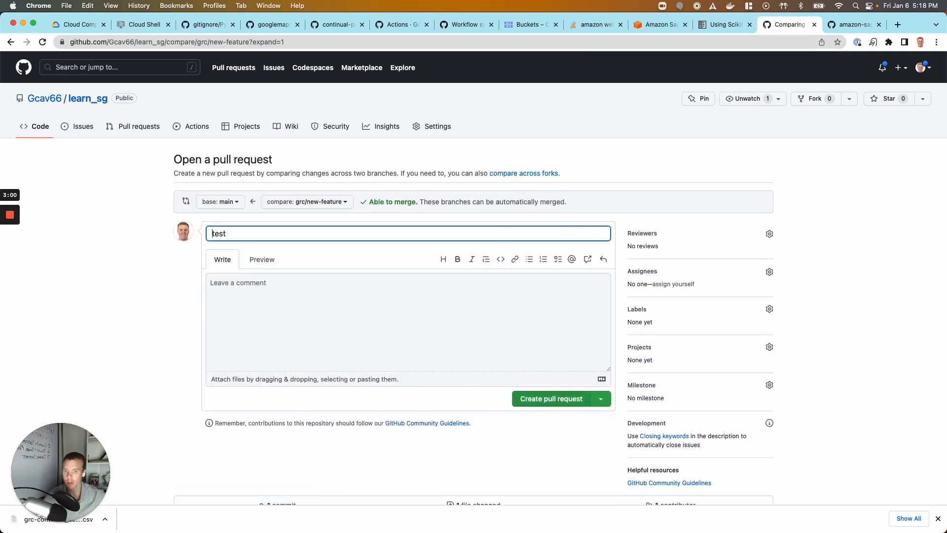
left_click(562, 398)
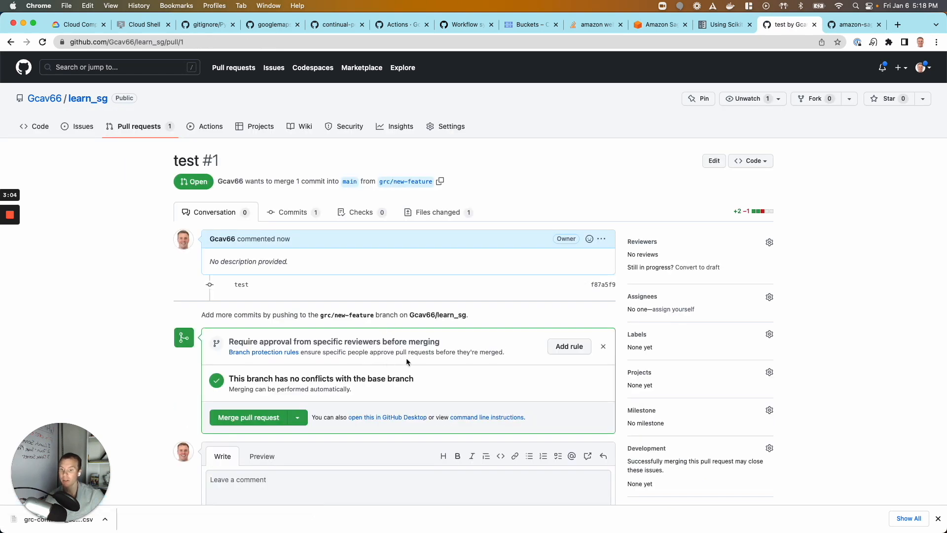
Show the repository's workflow runs filtered to the CI workflow.
left_click(211, 126)
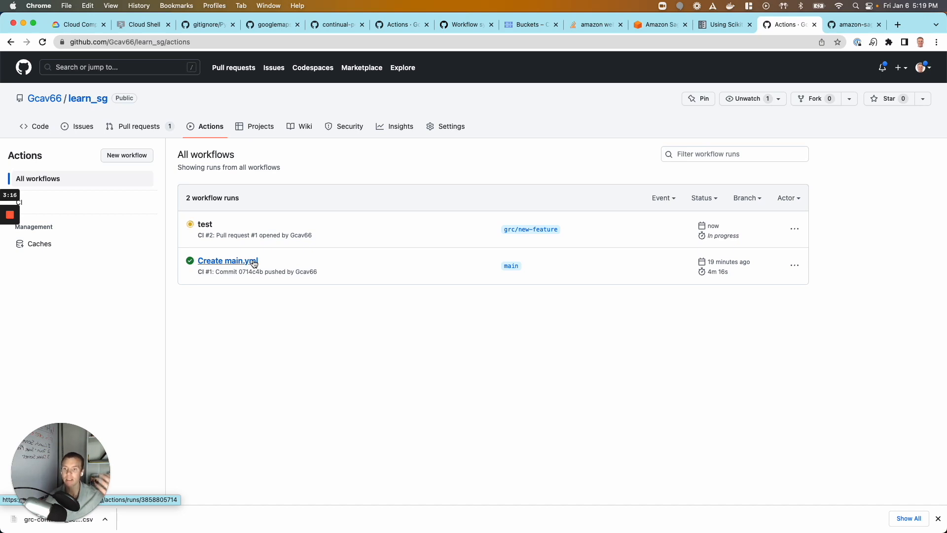
left_click(57, 203)
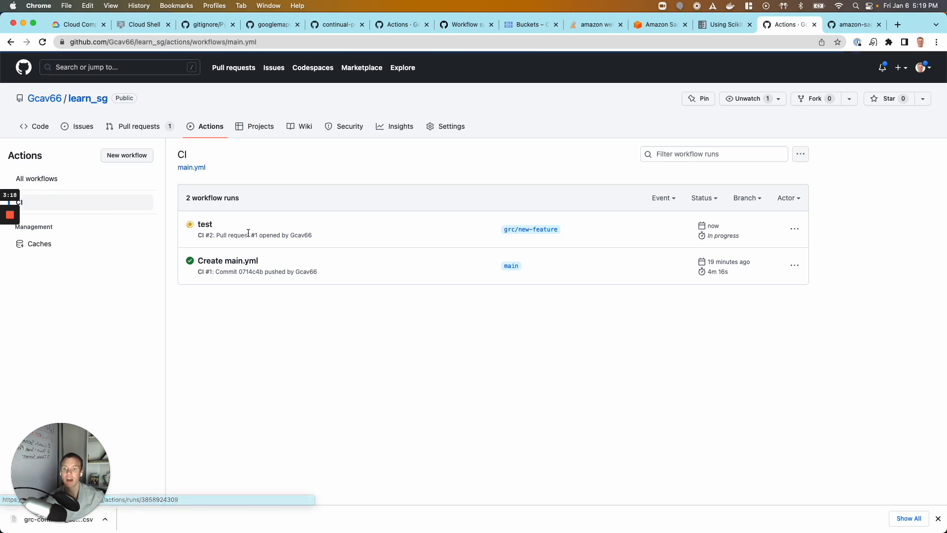
Review main.yml's training steps, highlighting the ml.m5.large INSTANCE_TYPE, while checking the SageMaker jobs list.
left_click(192, 167)
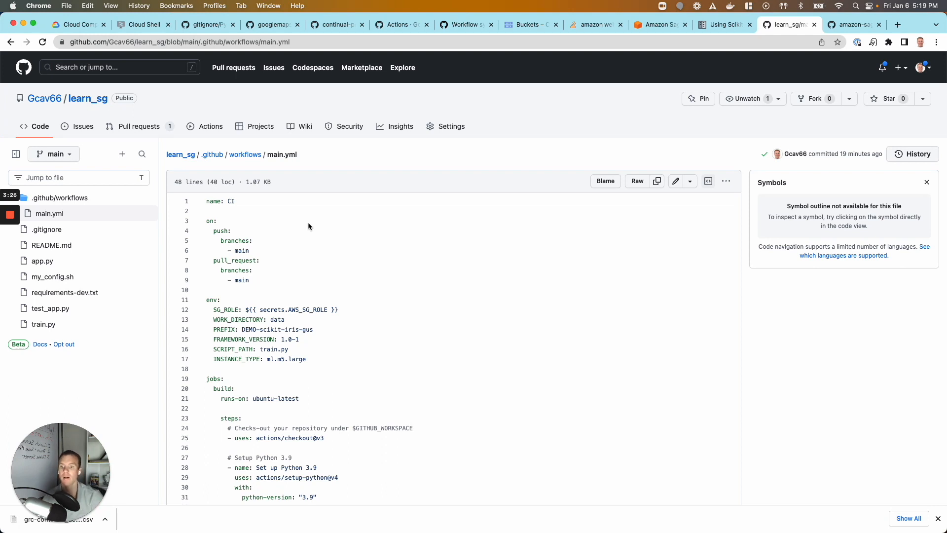
scroll(308, 222, "down", 1)
scroll(308, 222, "down", 2)
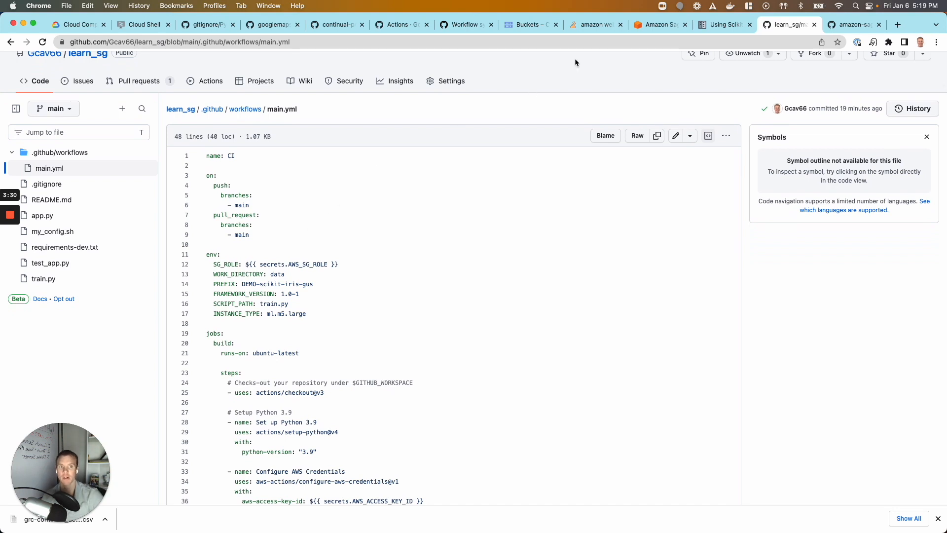
left_click(658, 25)
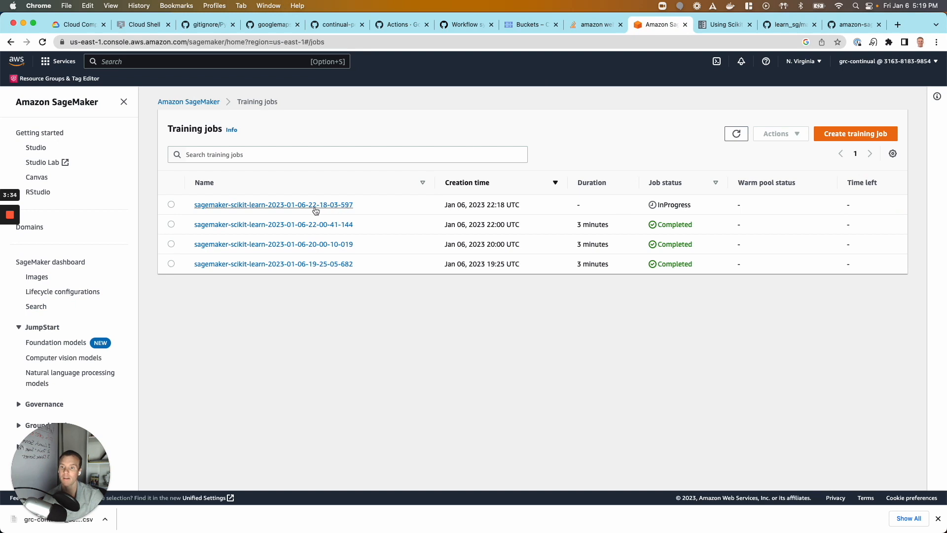
left_click(785, 25)
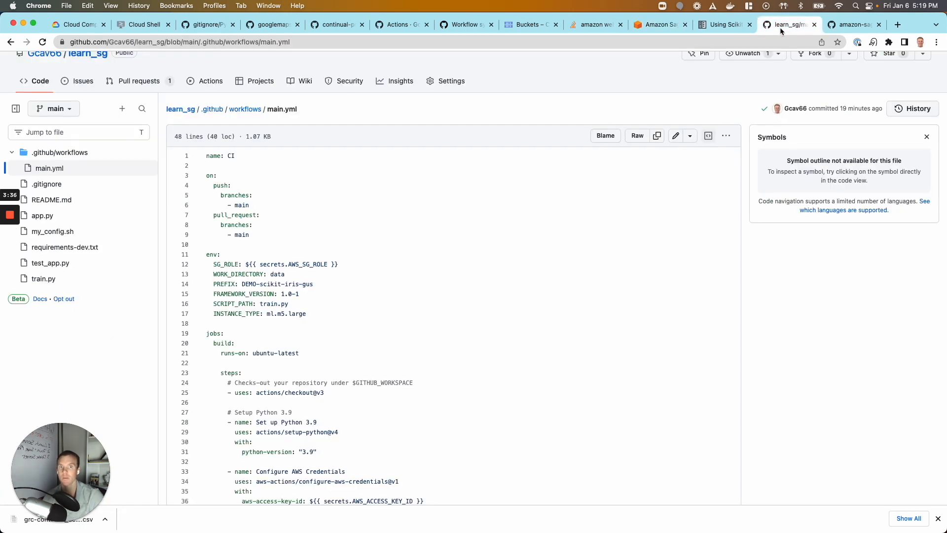
scroll(465, 281, "down", 1)
scroll(416, 281, "down", 3)
scroll(411, 277, "down", 1)
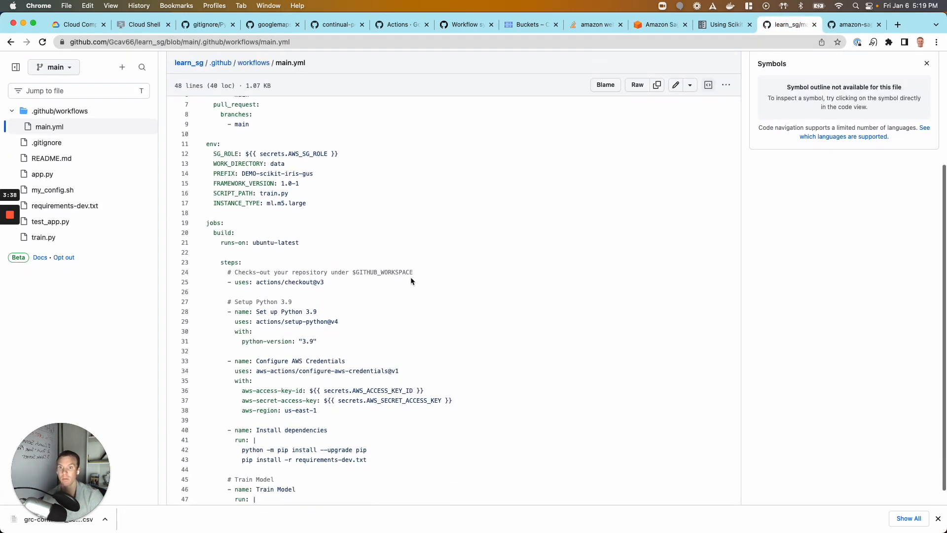
scroll(402, 277, "down", 1)
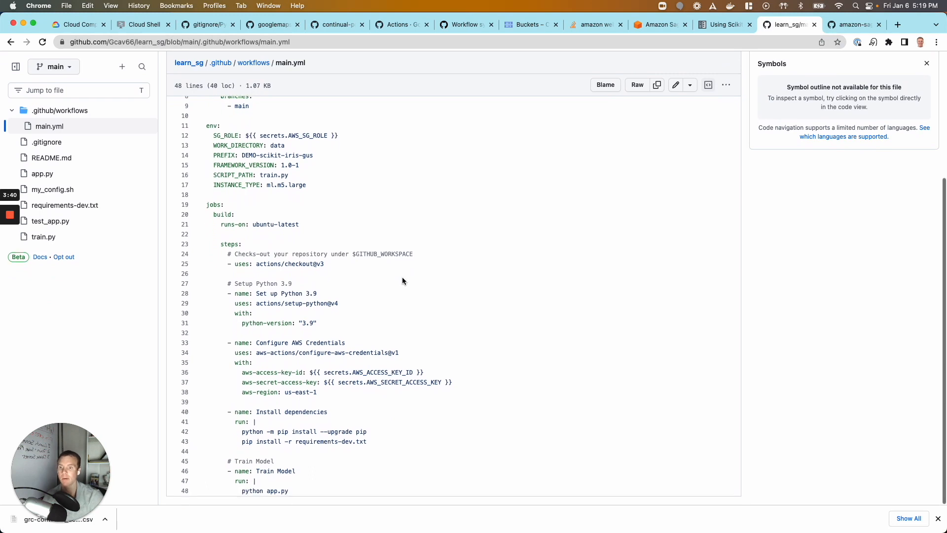
scroll(397, 349, "up", 2)
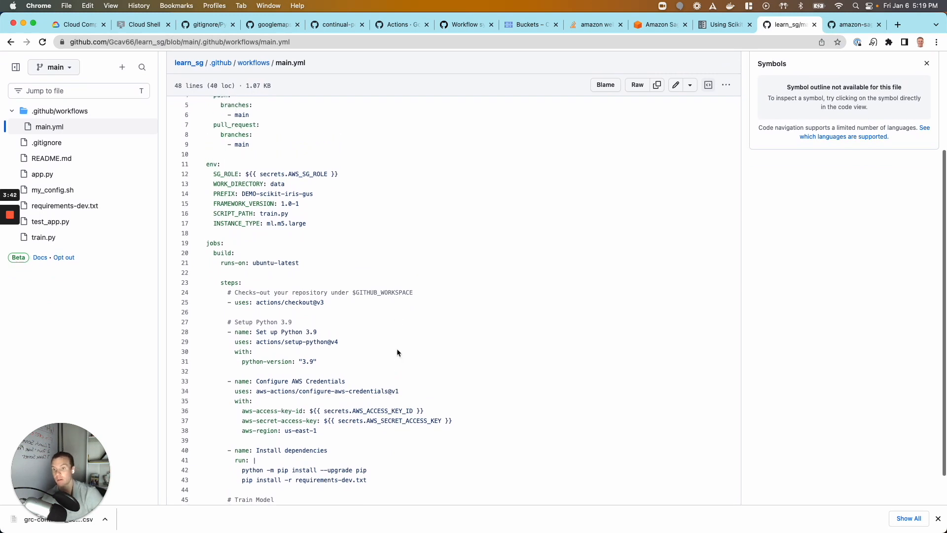
double_click(296, 223)
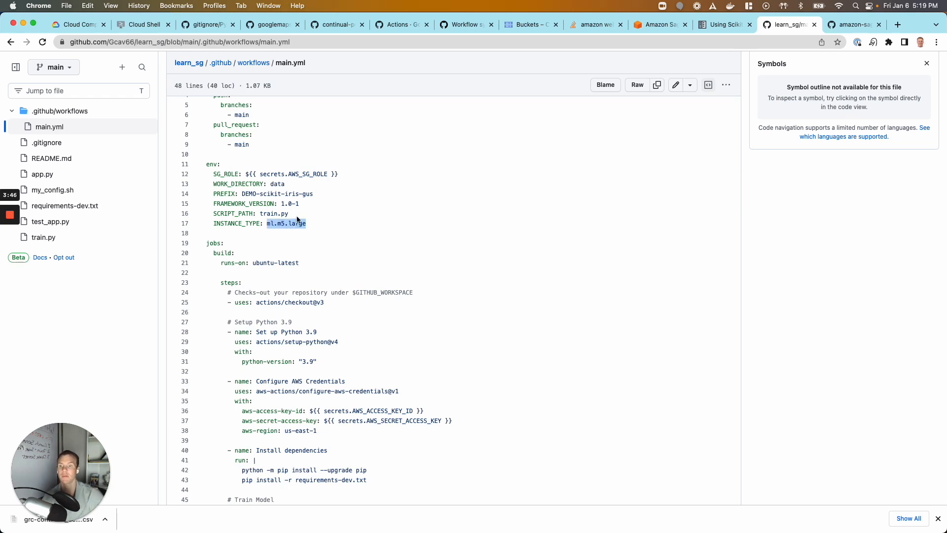
scroll(298, 219, "down", 2)
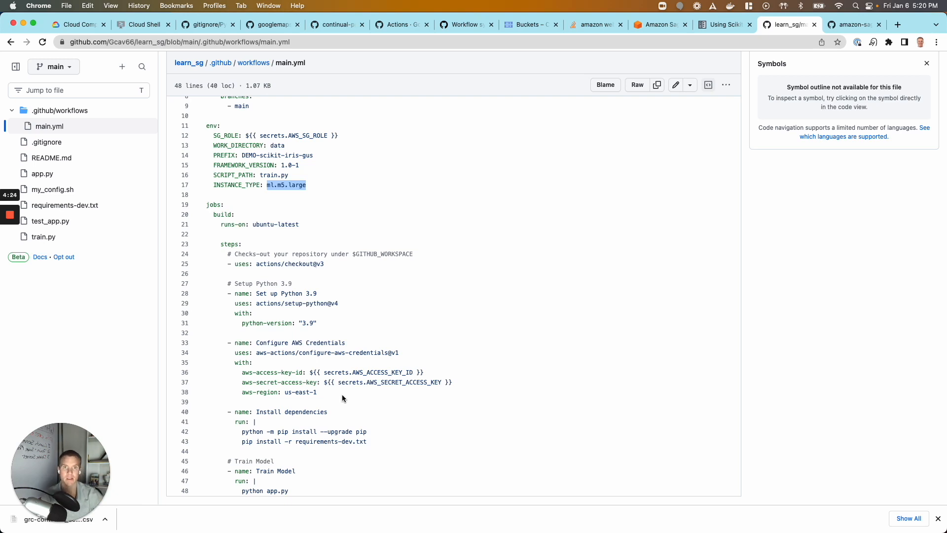
left_click(650, 28)
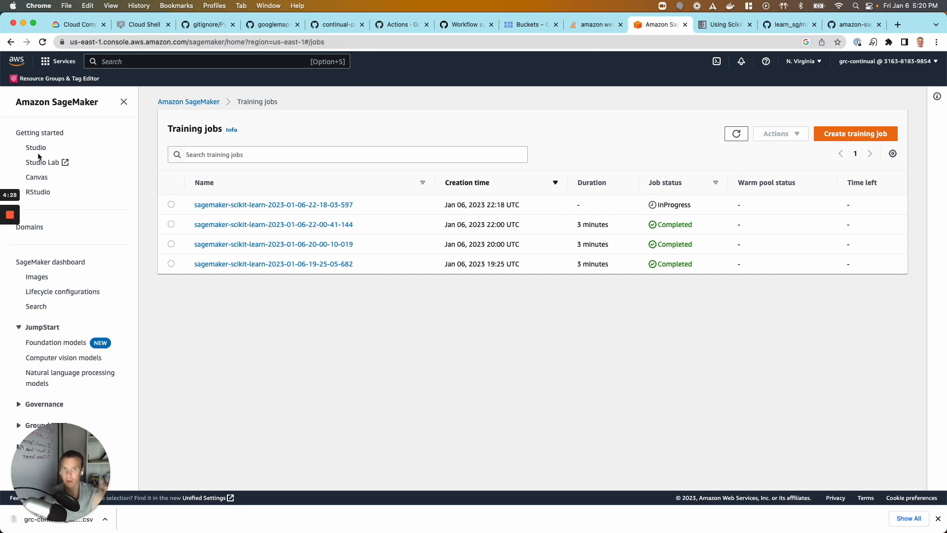